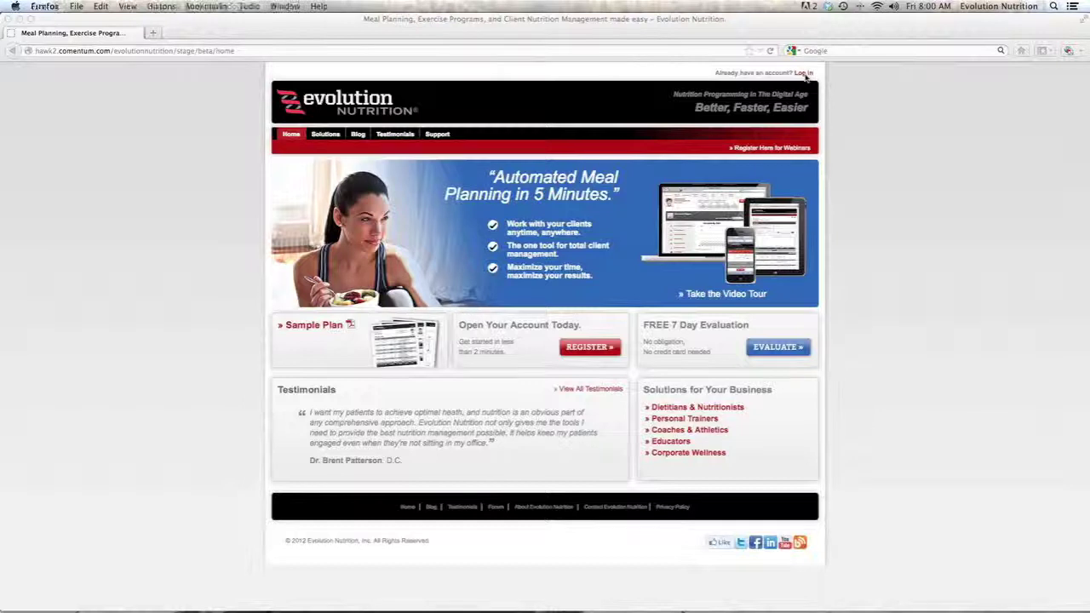
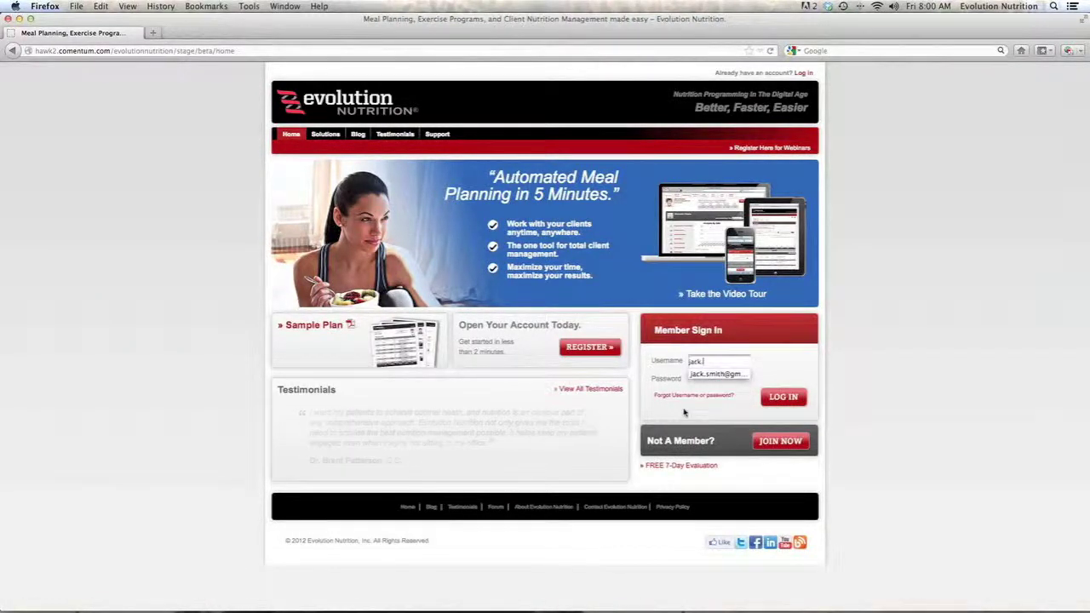
- Sign in to the member account with the saved username and password
{"action": "key", "text": "Tab"}
{"action": "type", "text": "•••••••••"}
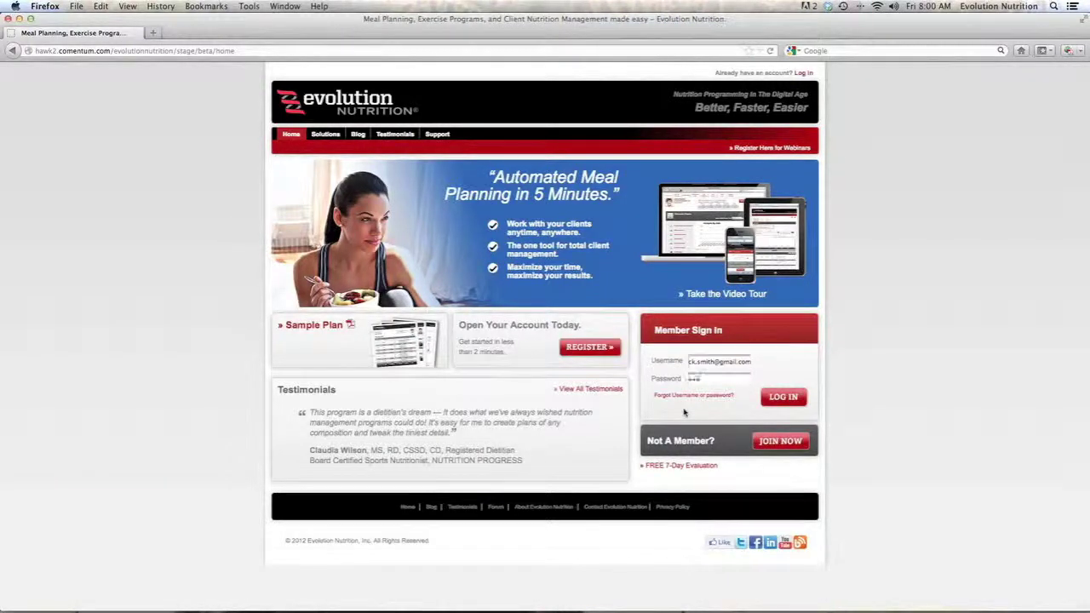
{"action": "left_click", "coordinate": [769, 397]}
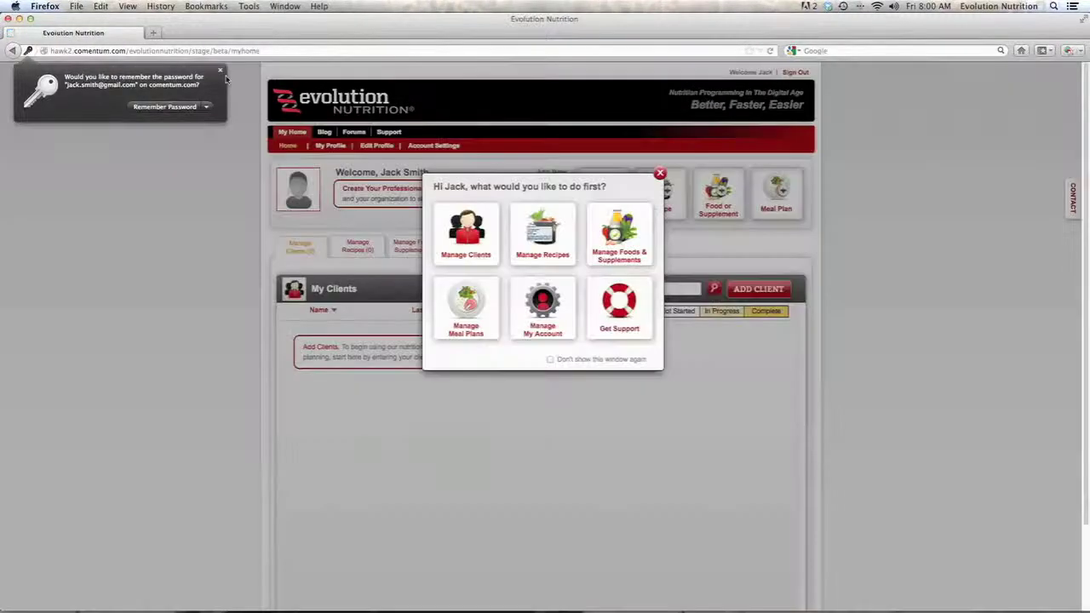
- Dismiss the browser's password prompt, stop the welcome window from reappearing, and start adding a client
{"action": "left_click", "coordinate": [220, 72]}
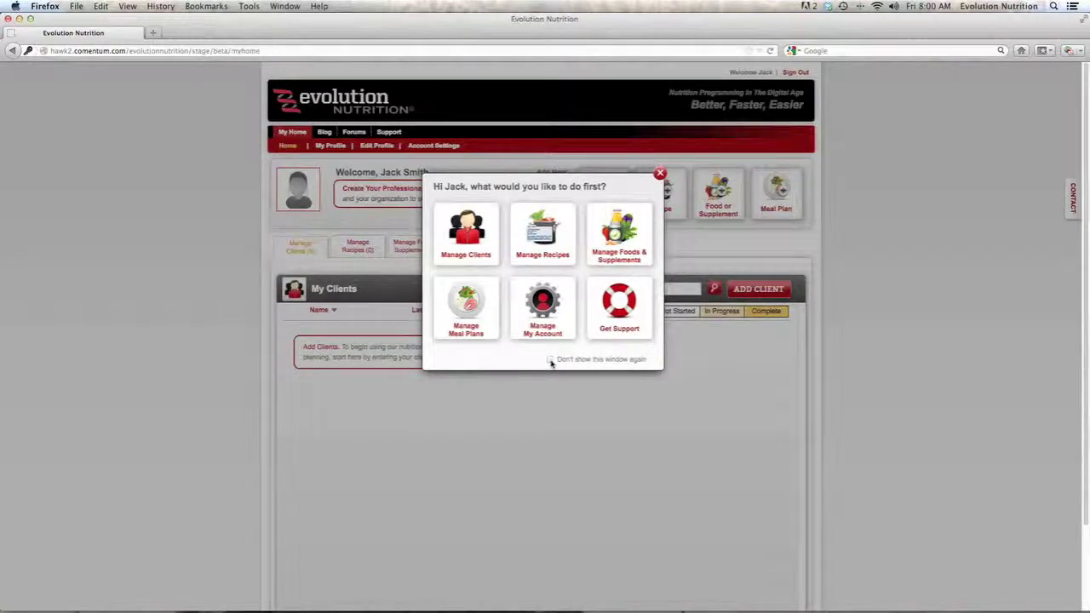
{"action": "left_click", "coordinate": [550, 359]}
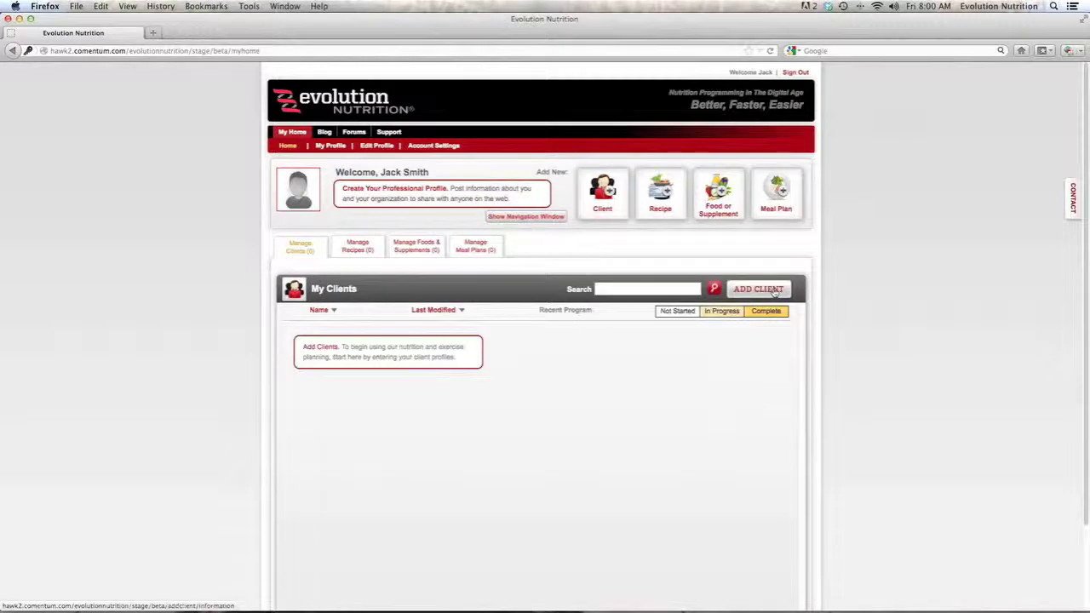
{"action": "left_click", "coordinate": [769, 290]}
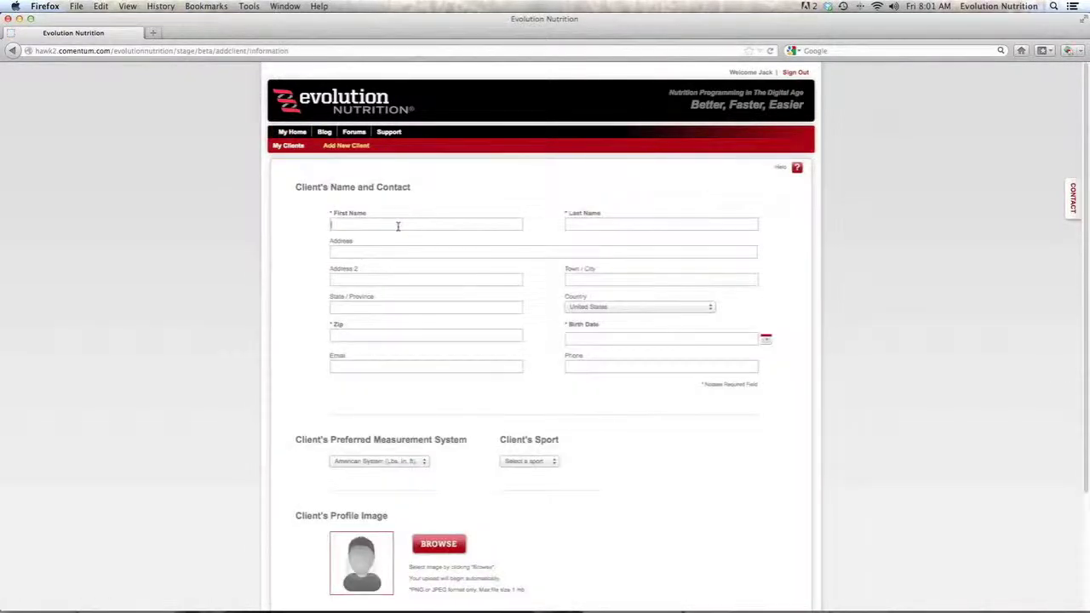
- Enter the client's first name, last name and zip code
{"action": "type", "text": "Joh"}
{"action": "type", "text": "Smith"}
{"action": "key", "text": "Tab"}
{"action": "key", "text": "Tab"}
{"action": "type", "text": "92075"}
{"action": "key", "text": "Tab"}
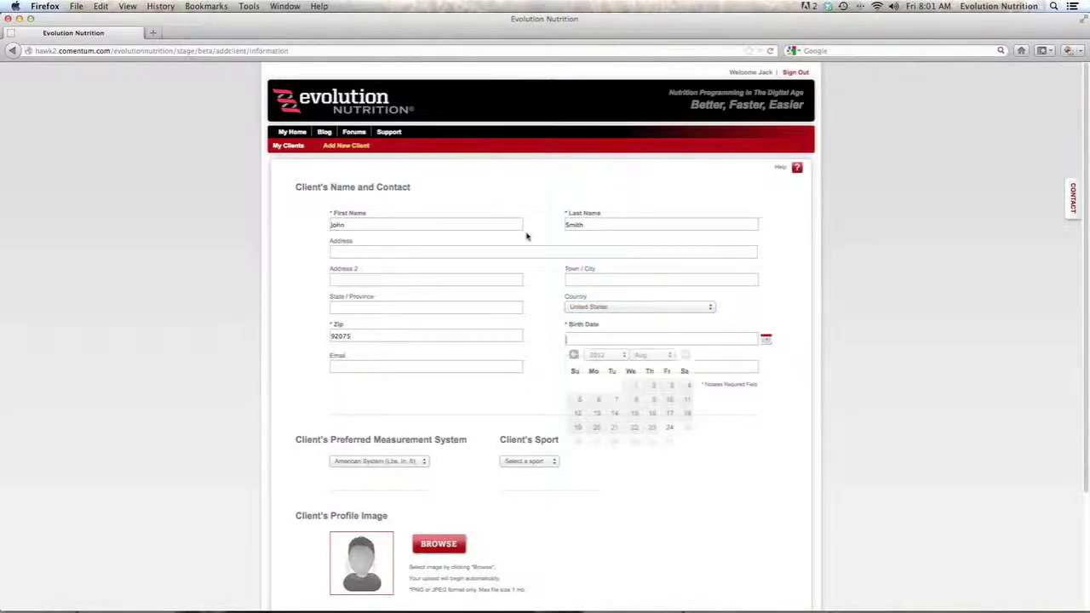
{"action": "left_click", "coordinate": [607, 355]}
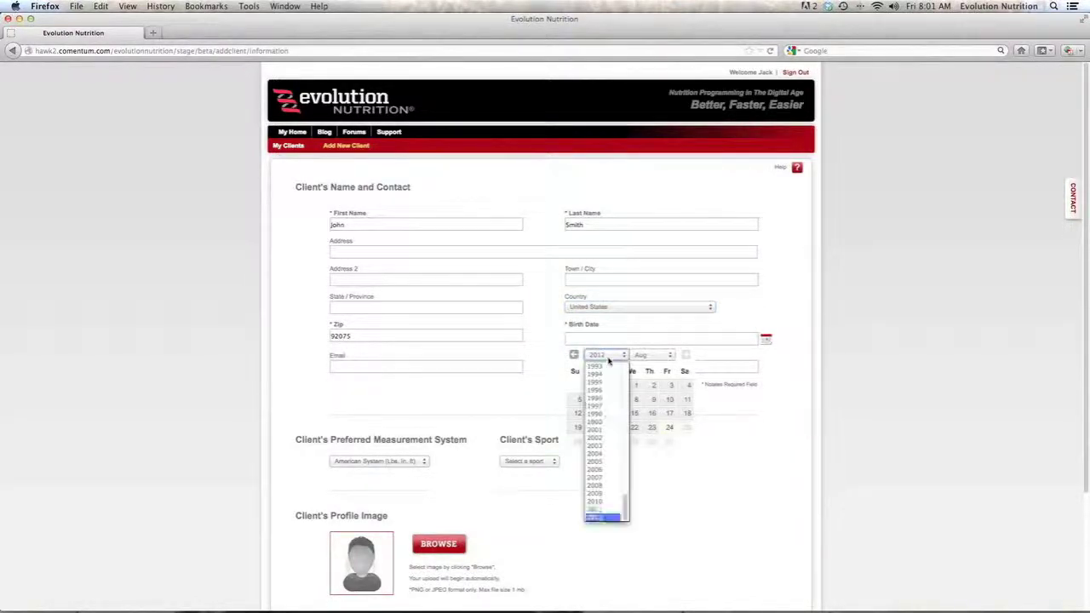
{"action": "left_click", "coordinate": [607, 407]}
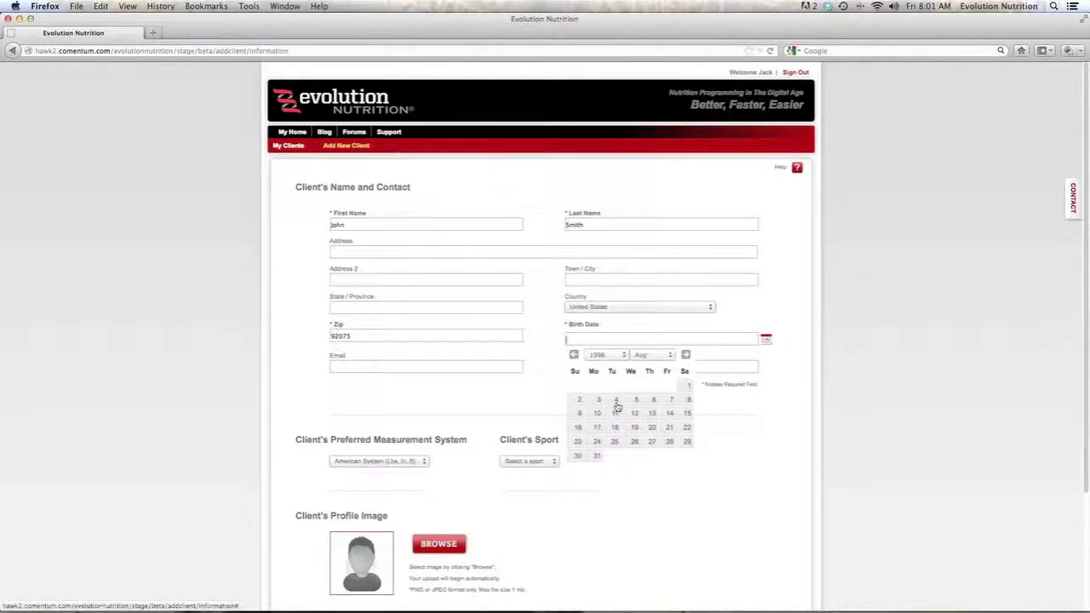
{"action": "left_click", "coordinate": [615, 401]}
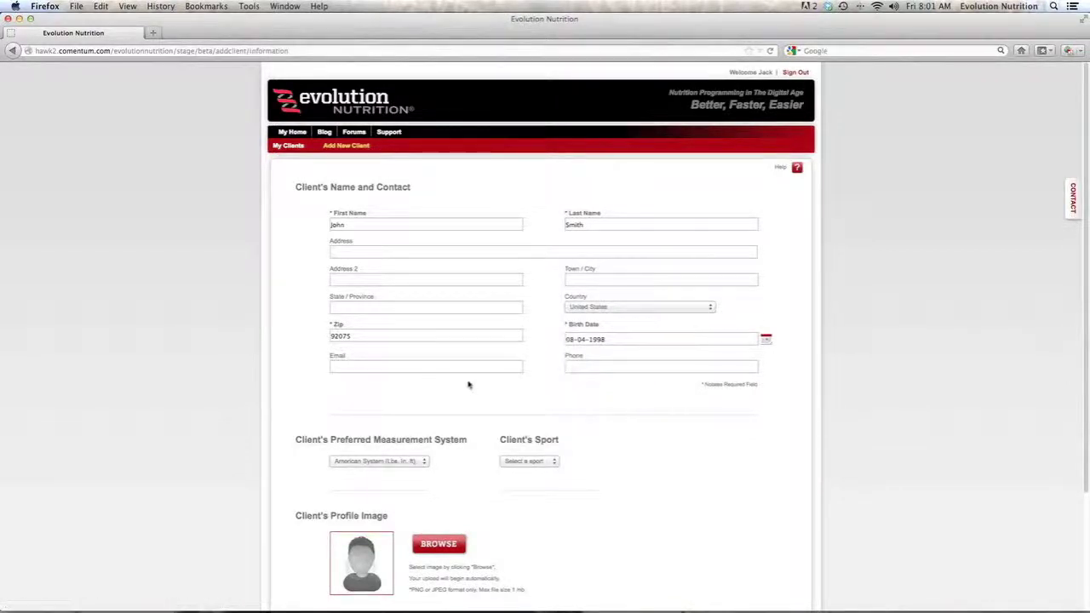
{"action": "left_click", "coordinate": [382, 364]}
{"action": "key", "text": "Tab"}
- Keep American System for measurements and browse the Portraits folder for a profile photo
{"action": "scroll", "coordinate": [488, 415], "scroll_direction": "down", "scroll_amount": 3}
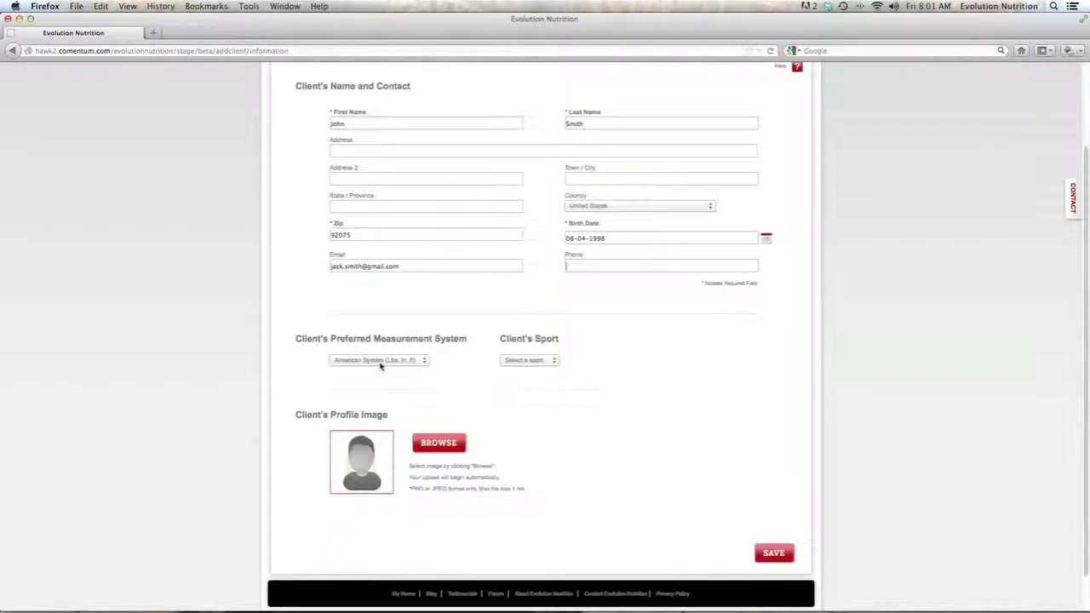
{"action": "left_click", "coordinate": [380, 360]}
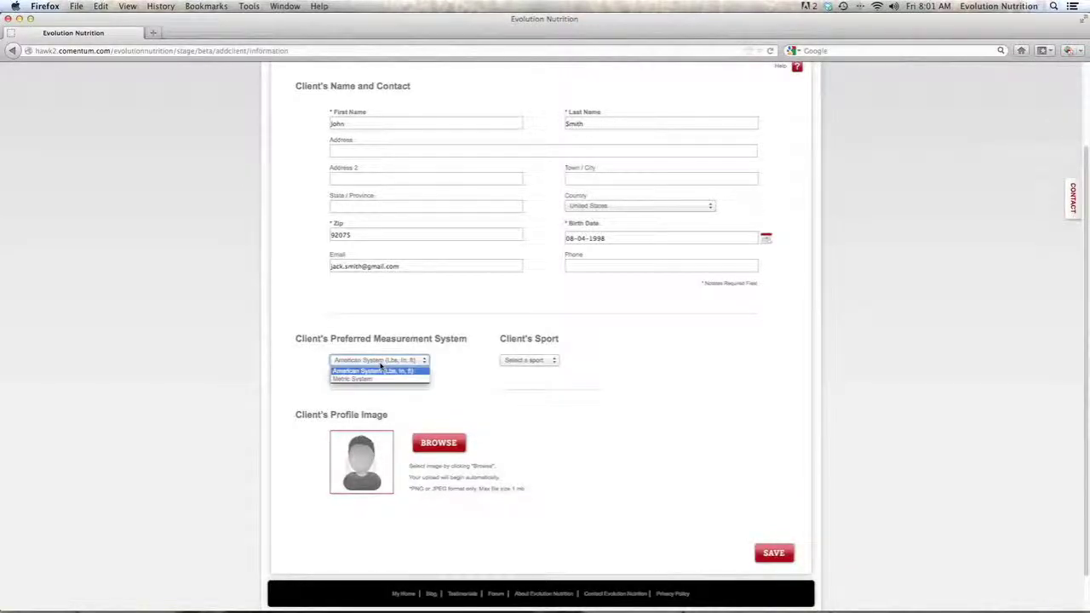
{"action": "left_click", "coordinate": [381, 369]}
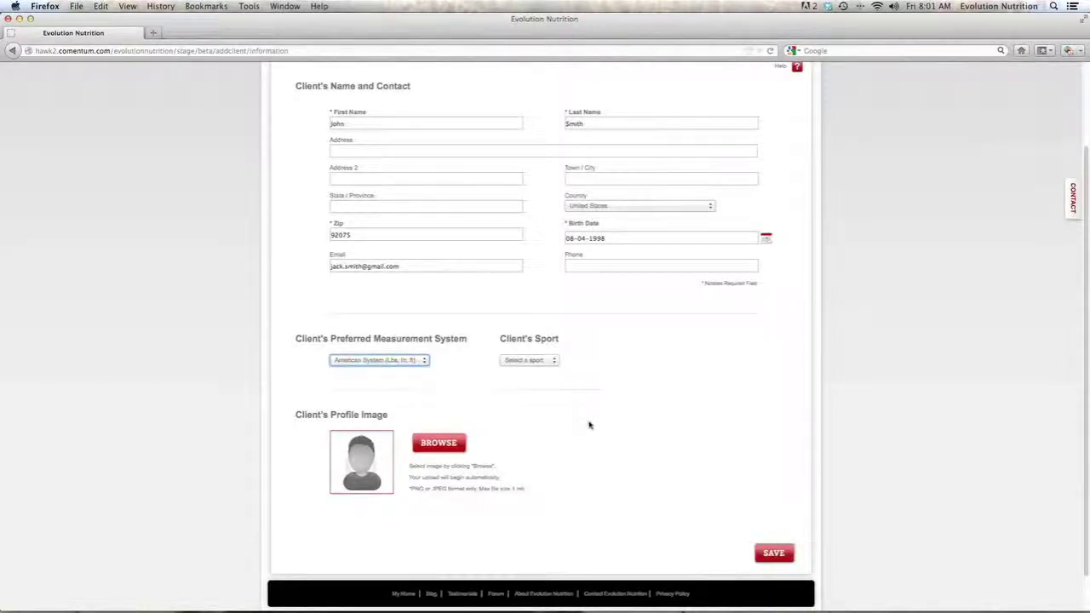
{"action": "scroll", "coordinate": [511, 413], "scroll_direction": "down", "scroll_amount": 1}
{"action": "left_click", "coordinate": [436, 403]}
{"action": "left_click", "coordinate": [730, 243]}
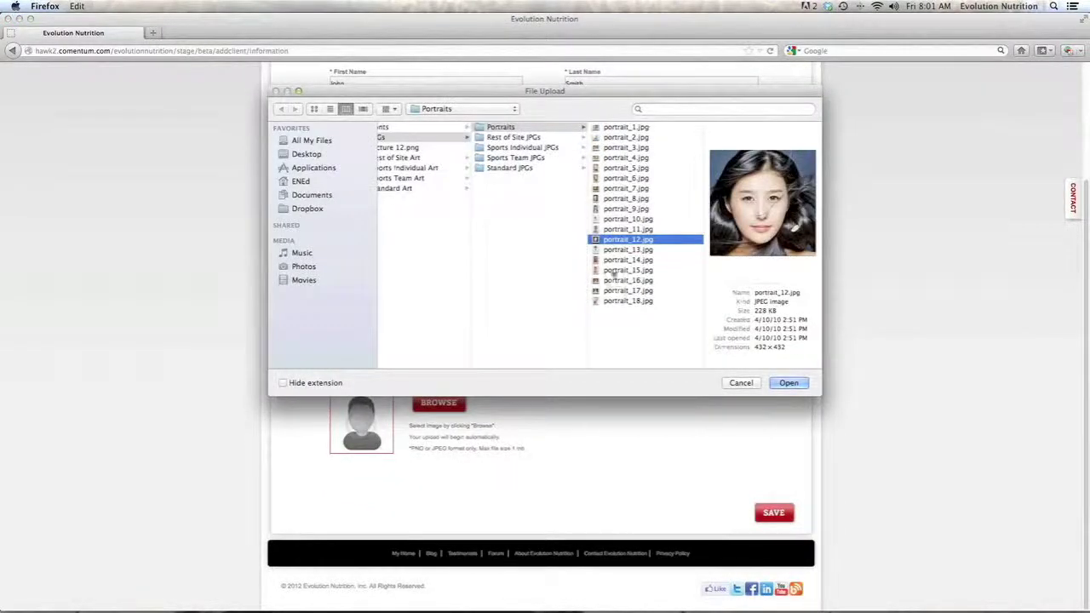
- Upload portrait_13.jpg, crop it to the face, save the thumbnail, and save the client
{"action": "left_click", "coordinate": [612, 251]}
{"action": "left_click", "coordinate": [786, 382]}
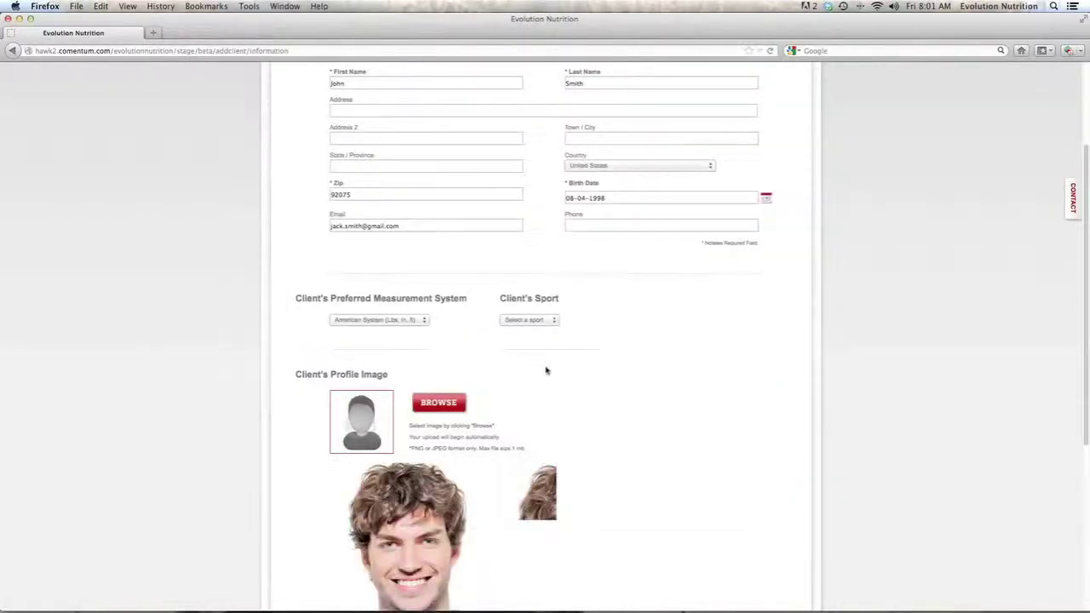
{"action": "scroll", "coordinate": [544, 369], "scroll_direction": "down", "scroll_amount": 5}
{"action": "left_click_drag", "start_coordinate": [388, 337], "coordinate": [465, 397]}
{"action": "left_click_drag", "start_coordinate": [416, 337], "coordinate": [421, 351]}
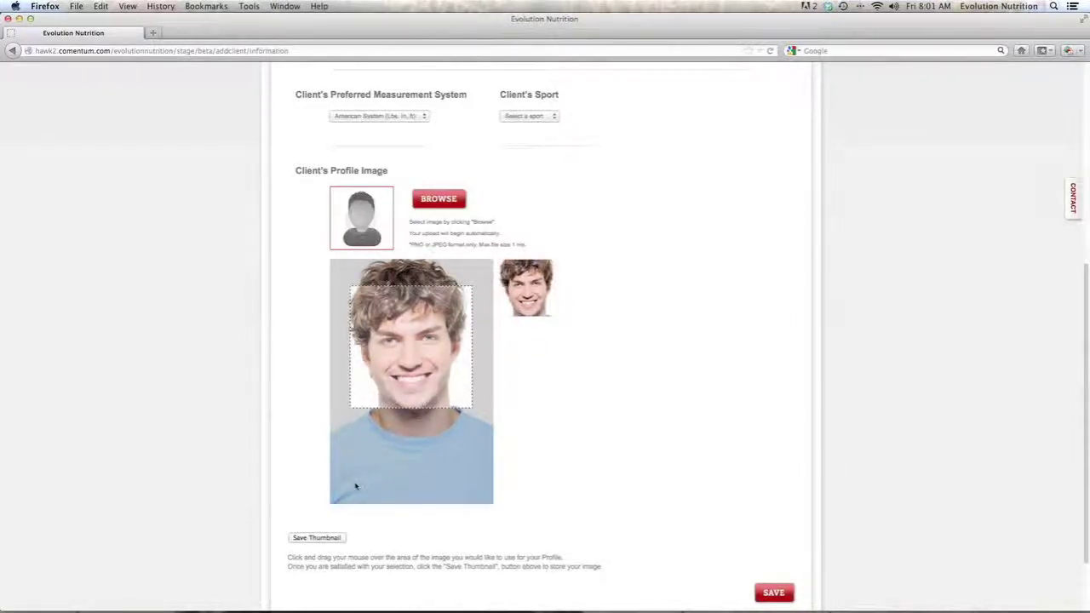
{"action": "left_click", "coordinate": [317, 537]}
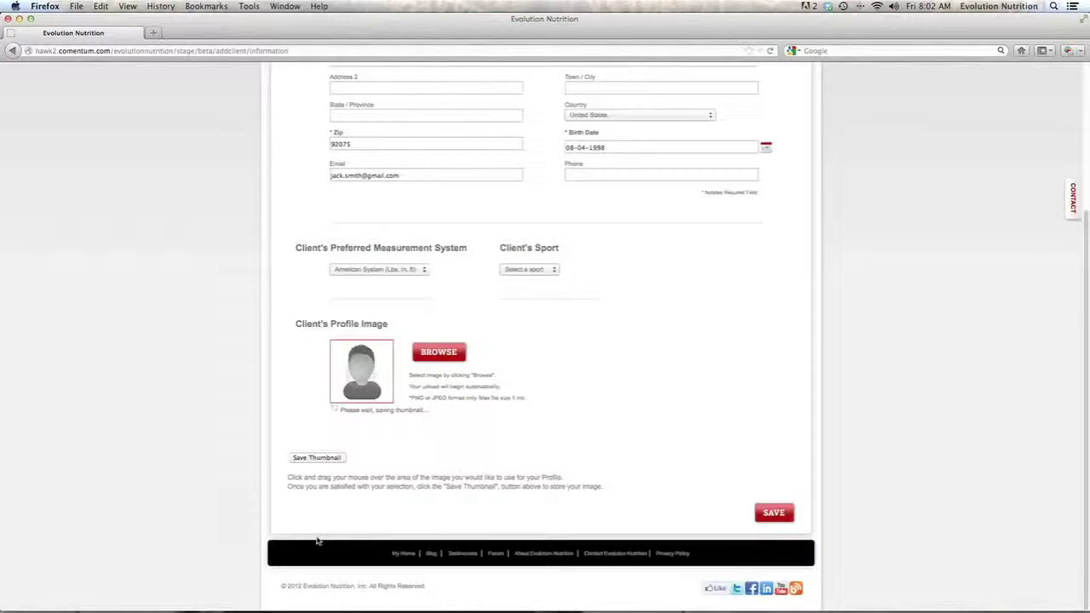
{"action": "left_click", "coordinate": [767, 514]}
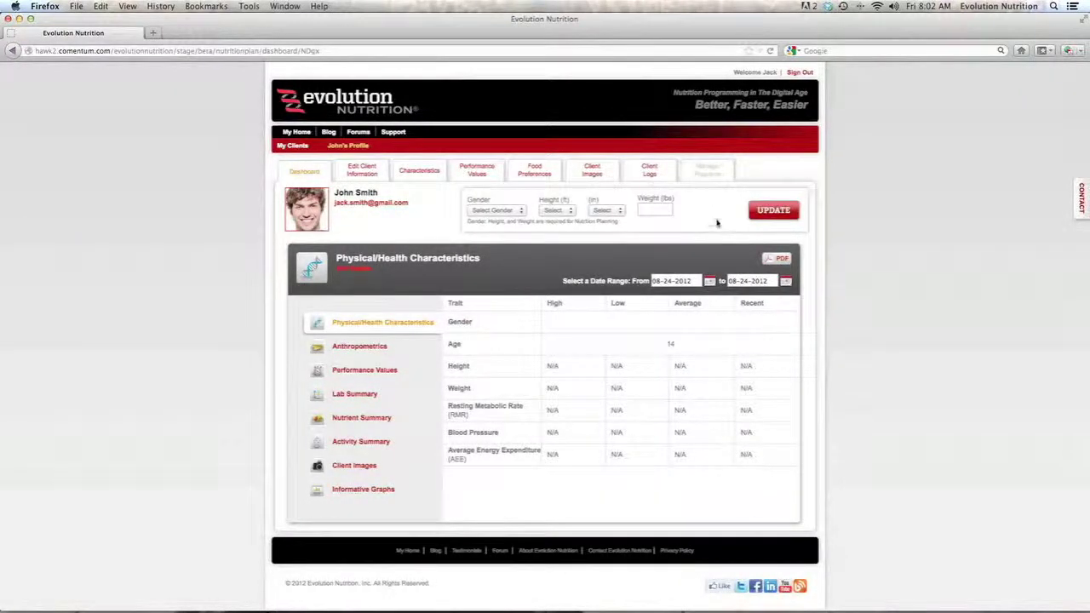
- Update the client's stats to Male, 6 ft 1 in, 185 lbs, then return to My Home
{"action": "left_click", "coordinate": [509, 211]}
{"action": "left_click", "coordinate": [502, 229]}
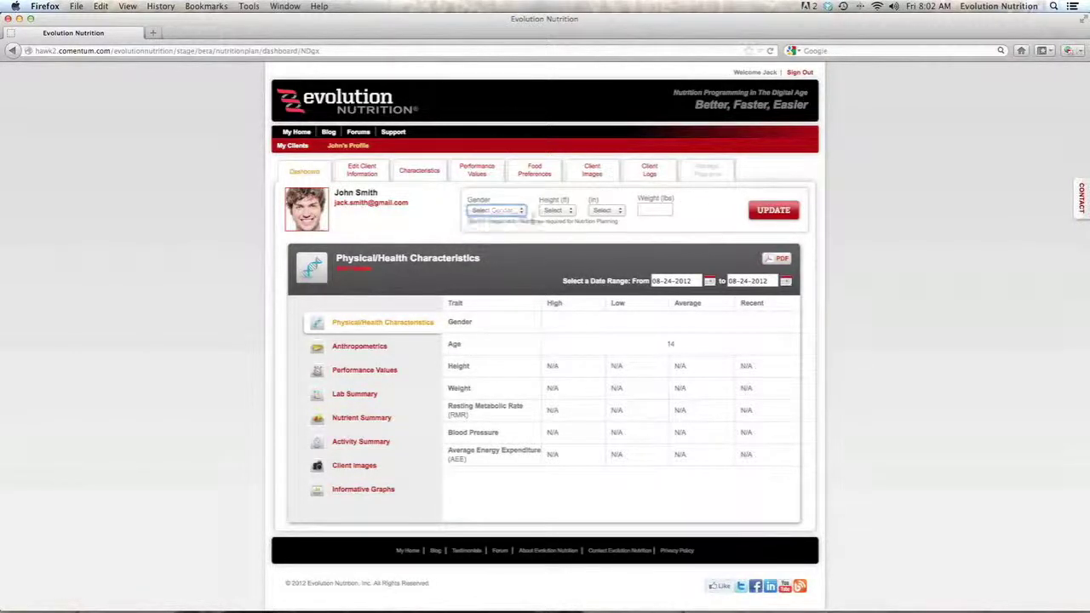
{"action": "left_click", "coordinate": [555, 211]}
{"action": "left_click", "coordinate": [561, 268]}
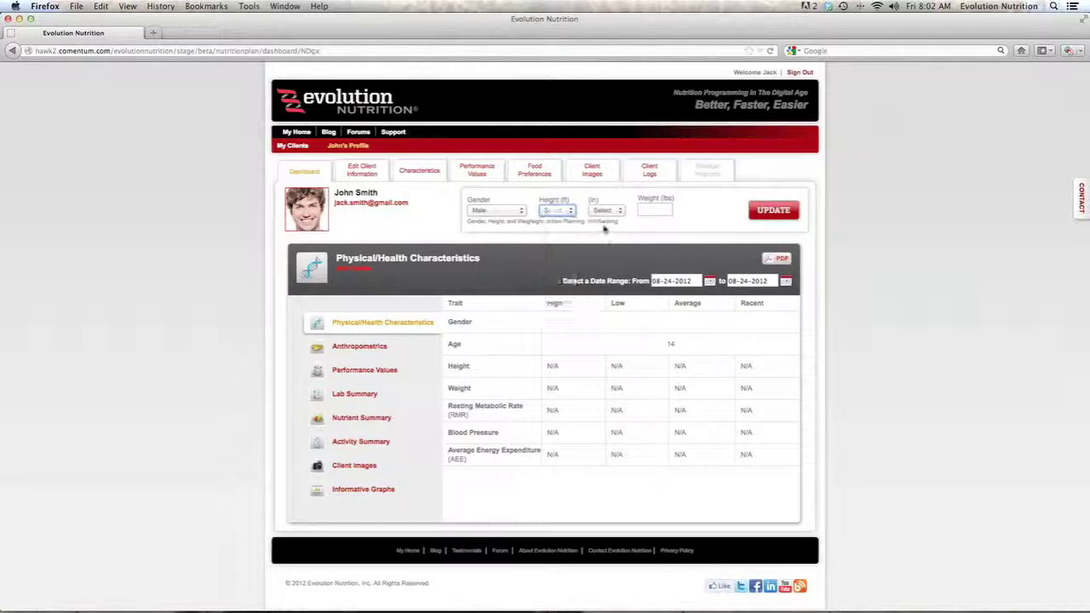
{"action": "left_click", "coordinate": [606, 210]}
{"action": "left_click", "coordinate": [659, 211]}
{"action": "type", "text": "185"}
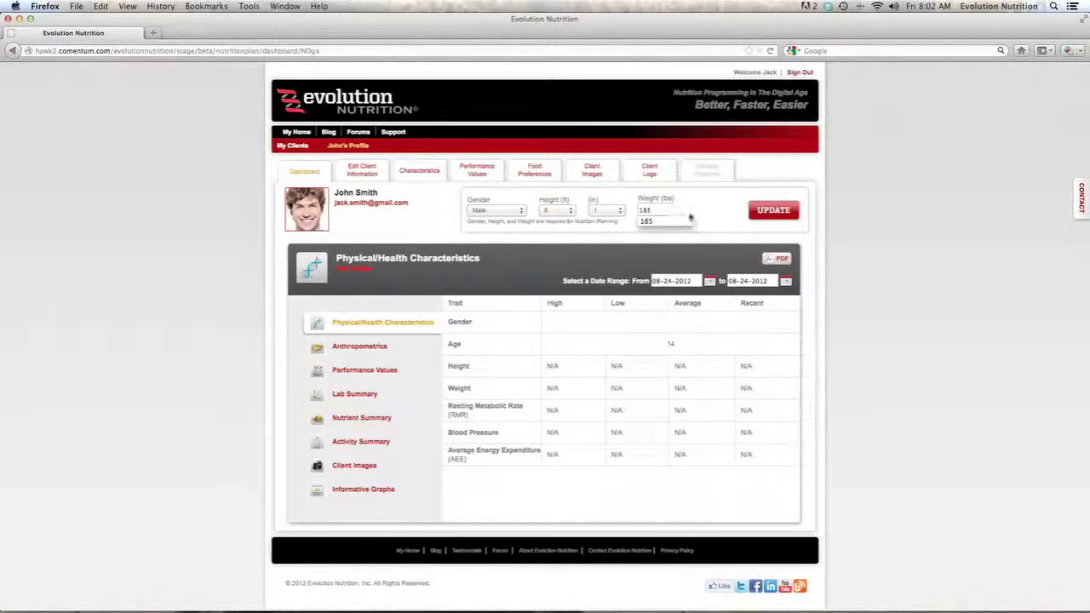
{"action": "left_click", "coordinate": [773, 213]}
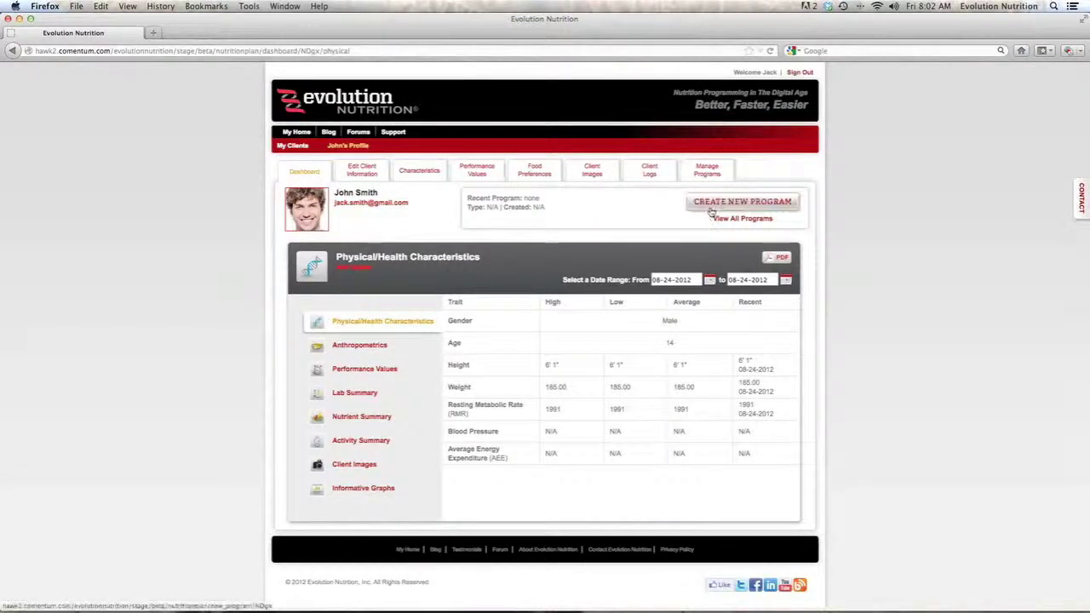
{"action": "left_click", "coordinate": [298, 133]}
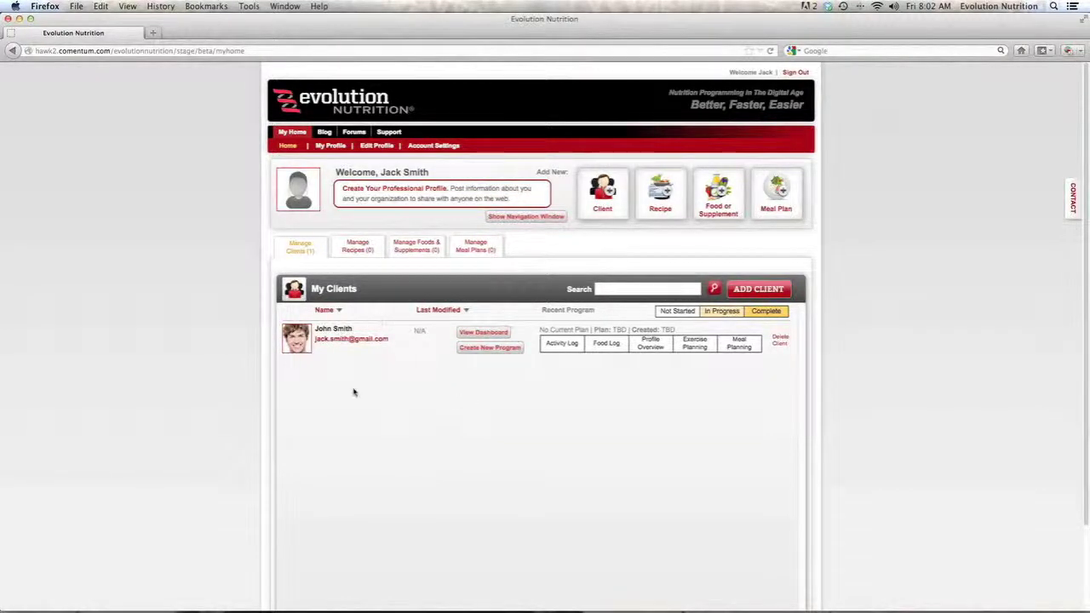
- Start a new program for the client and enter the name 'Genreal fitness'
{"action": "left_click", "coordinate": [505, 351]}
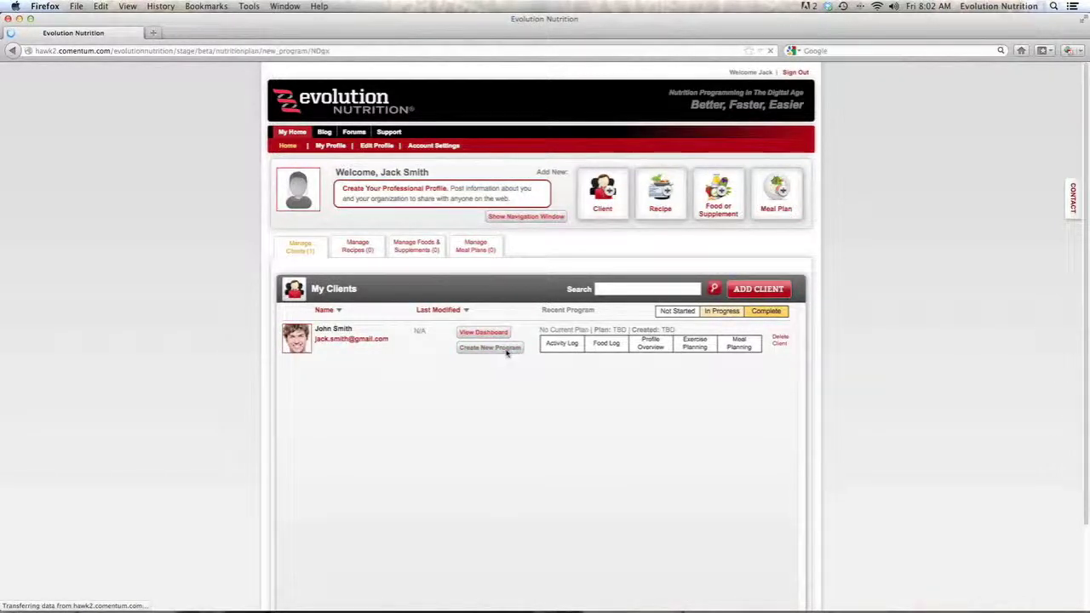
{"action": "left_click", "coordinate": [344, 227]}
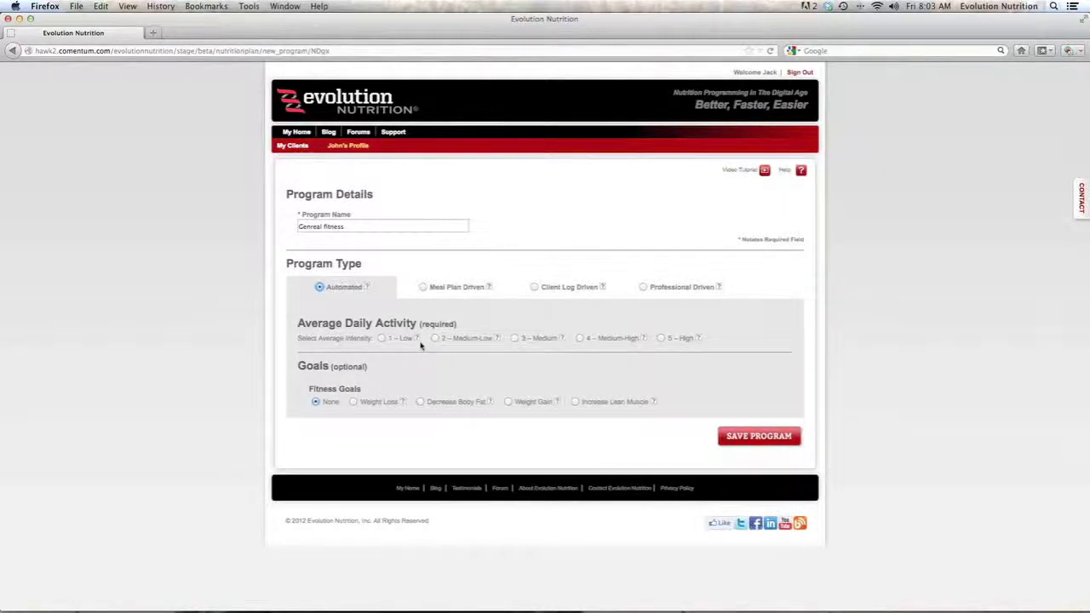
- Set daily activity to 3 – Medium and the goal to Weight Loss, then save the program
{"action": "mouse_move", "coordinate": [417, 341]}
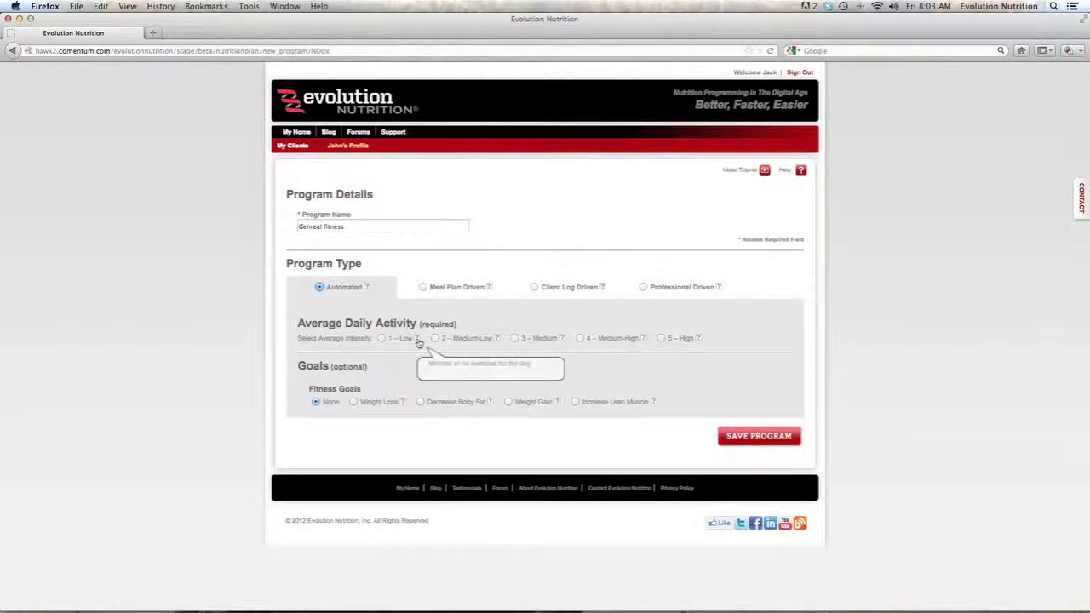
{"action": "mouse_move", "coordinate": [498, 341]}
{"action": "mouse_move", "coordinate": [560, 342]}
{"action": "left_click", "coordinate": [514, 338]}
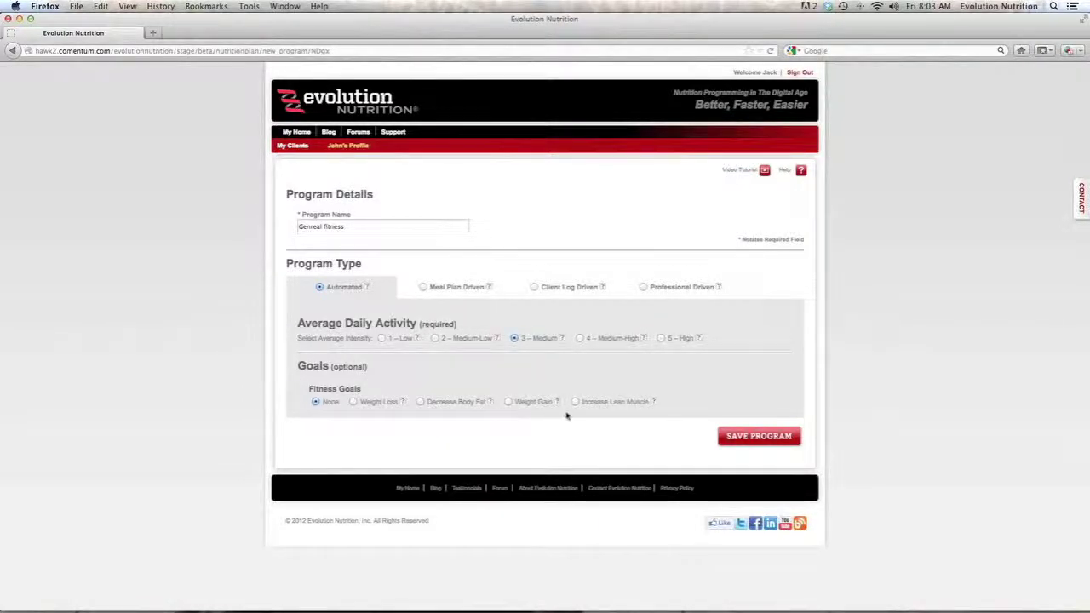
{"action": "left_click", "coordinate": [353, 402]}
{"action": "left_click", "coordinate": [759, 437]}
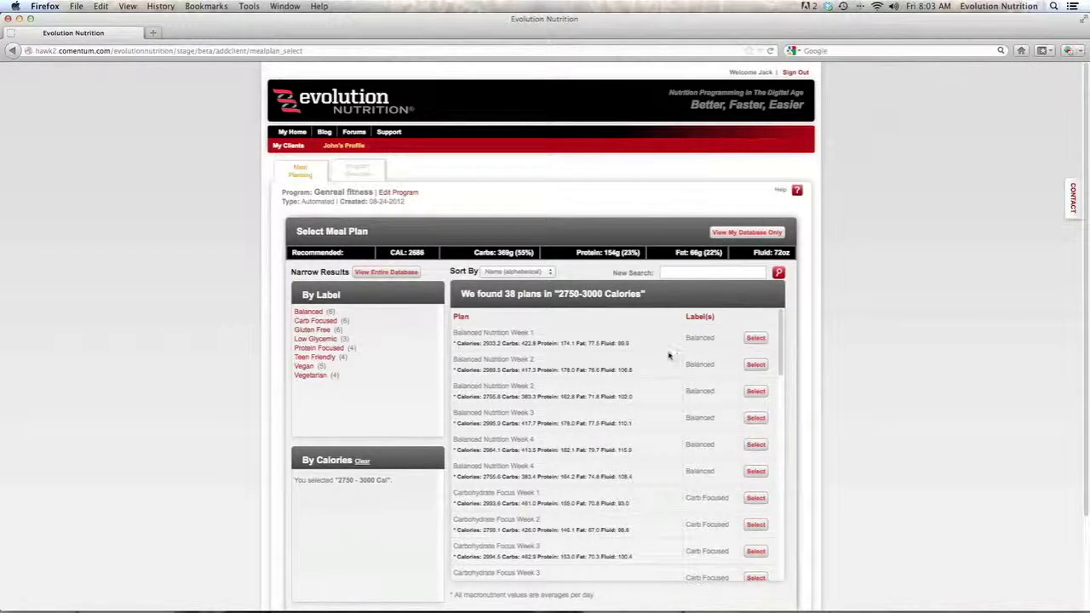
- Filter to Gluten Free plans, select Gluten Free Week 3, and view the Program Overview
{"action": "scroll", "coordinate": [665, 356], "scroll_direction": "down", "scroll_amount": 5}
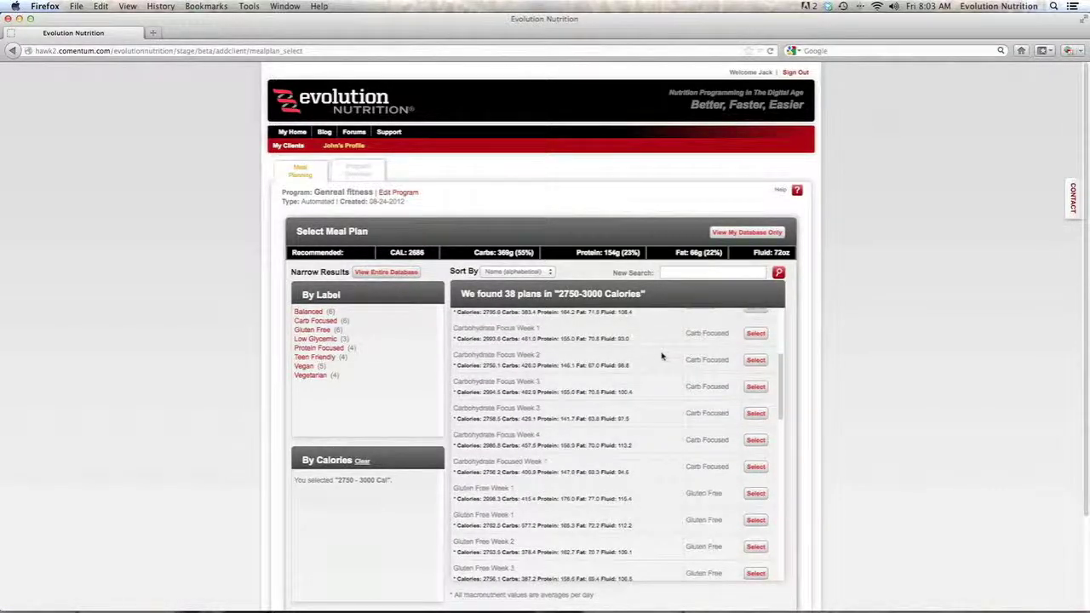
{"action": "scroll", "coordinate": [662, 356], "scroll_direction": "down", "scroll_amount": 2}
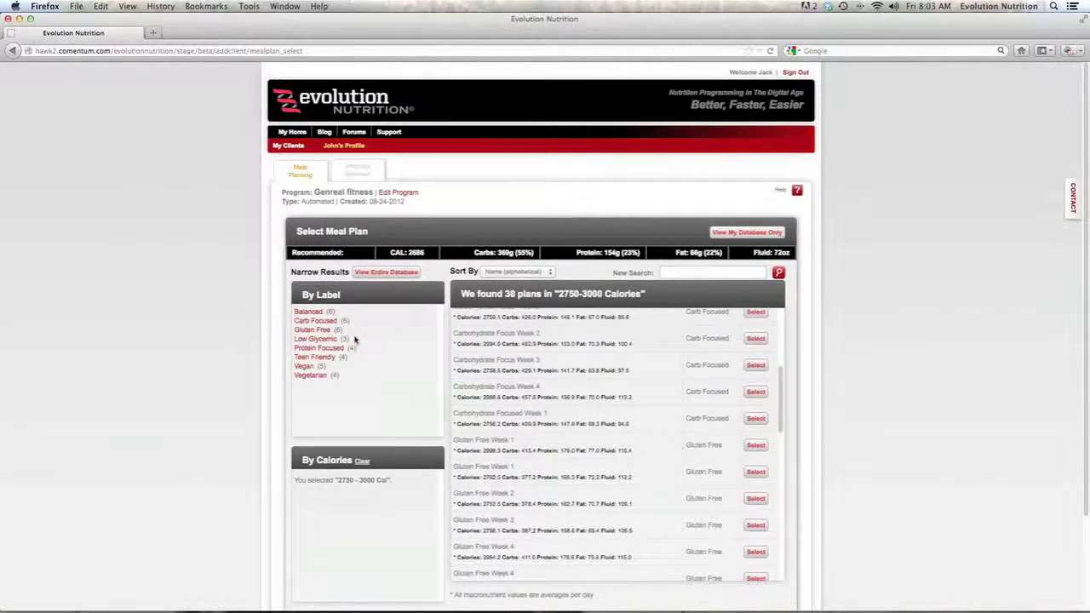
{"action": "left_click", "coordinate": [324, 333]}
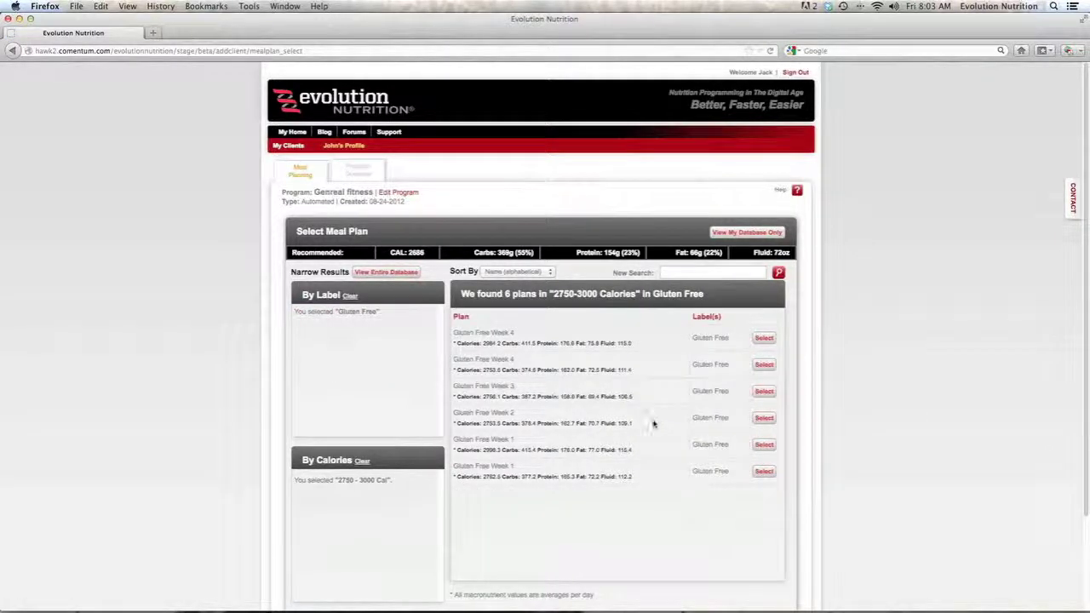
{"action": "left_click", "coordinate": [765, 391]}
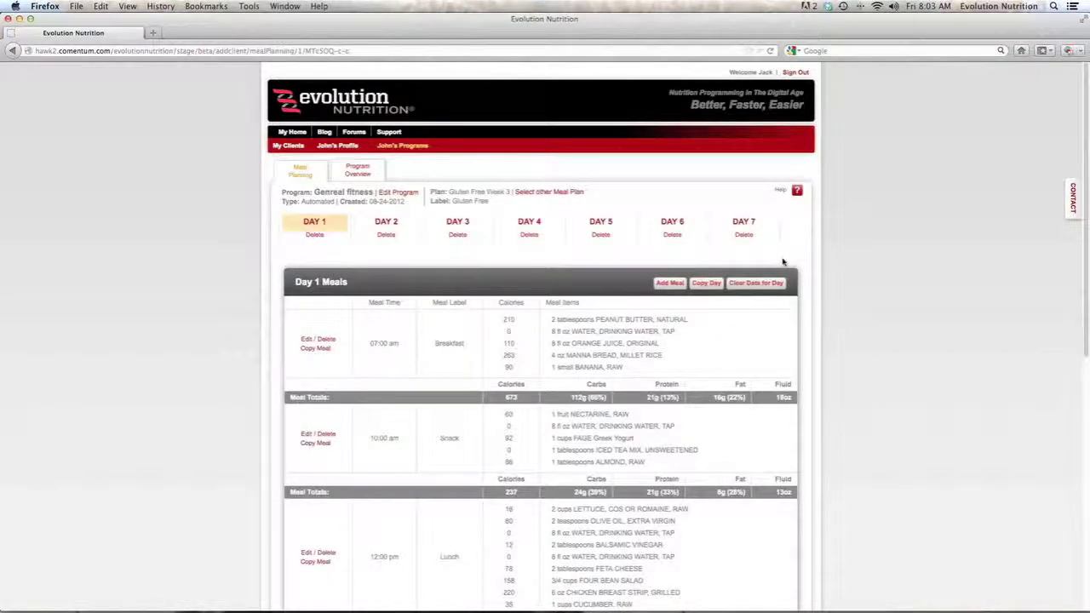
{"action": "left_click", "coordinate": [359, 173]}
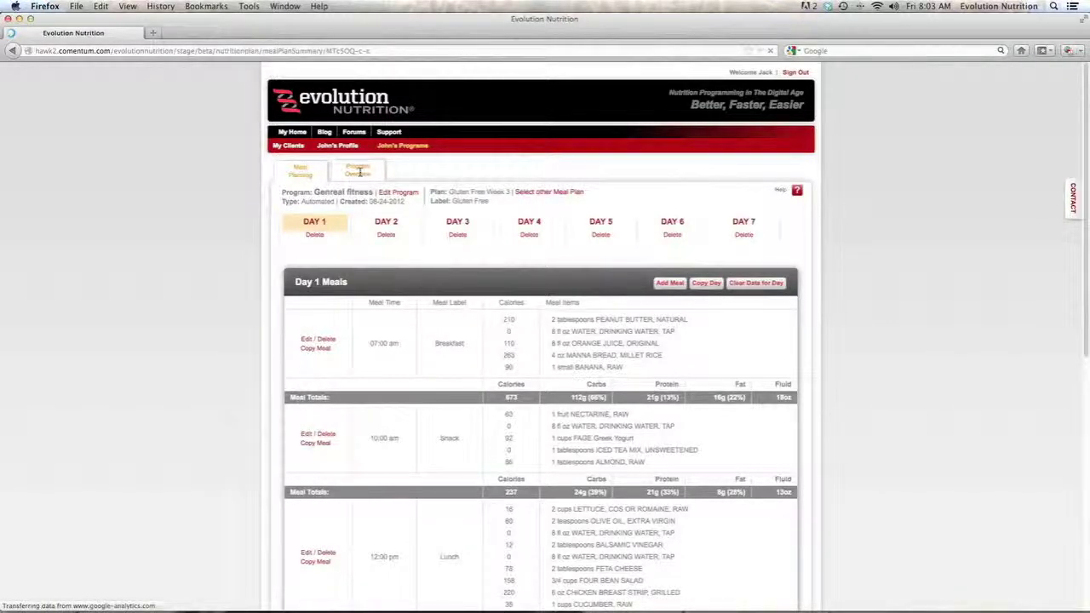